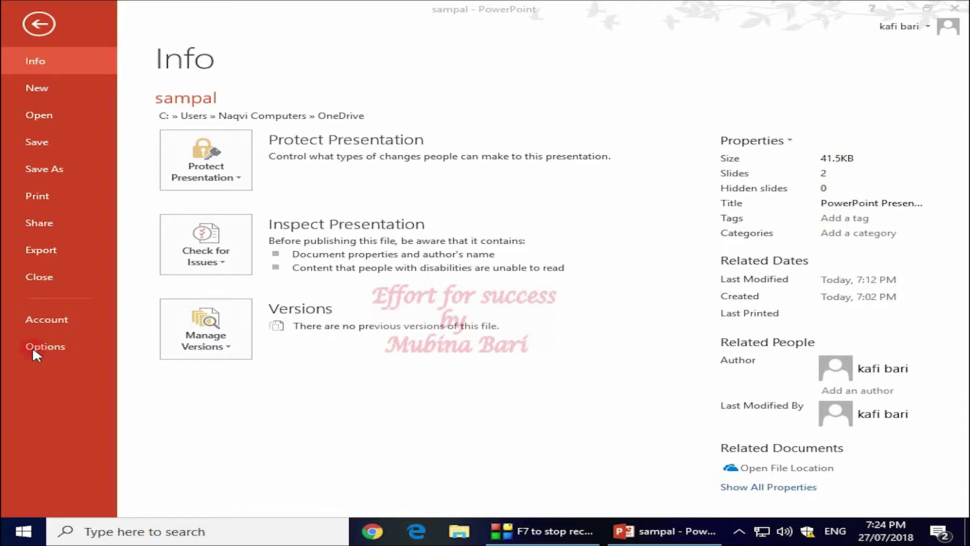
# Step: Open the Account page, where Office Background is Spring and Office Theme is White
pyautogui.click(56, 317)
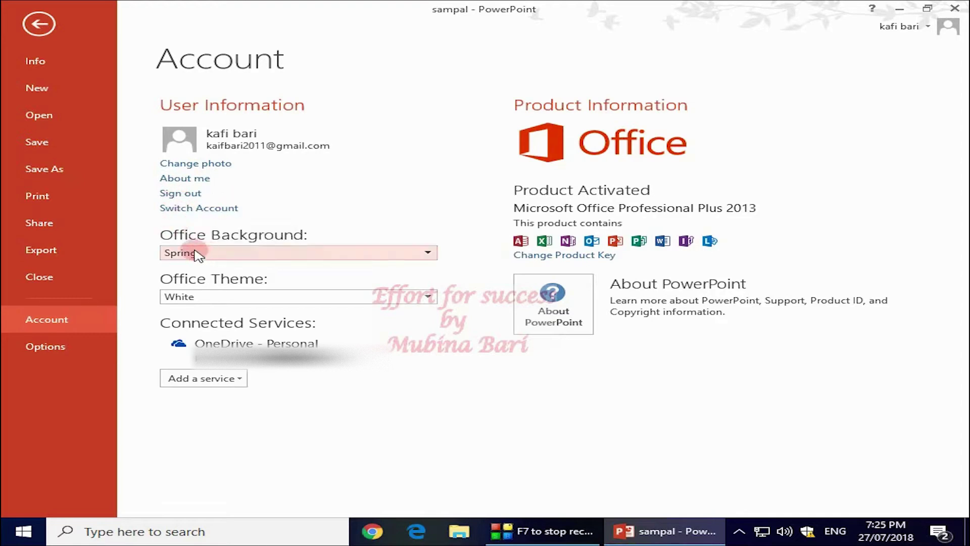
pyautogui.click(429, 253)
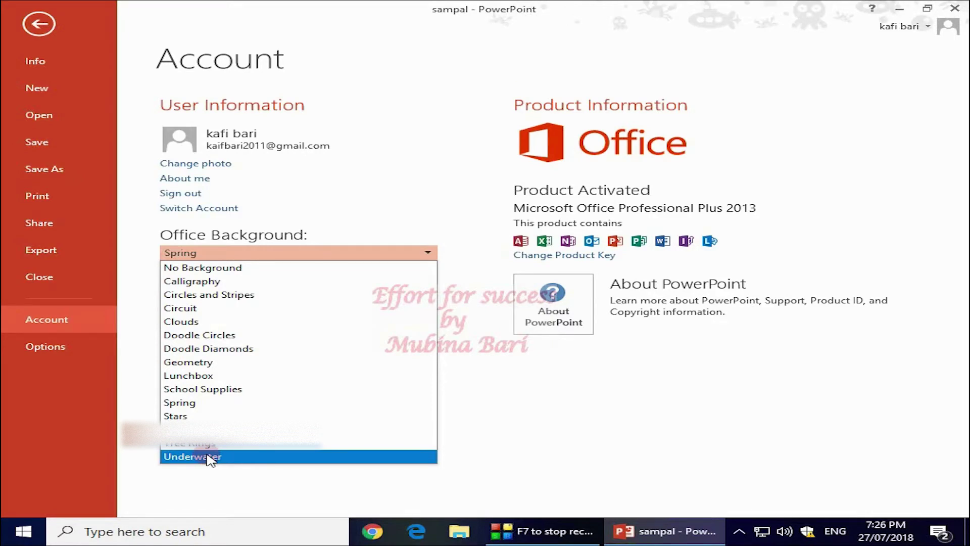
pyautogui.click(202, 404)
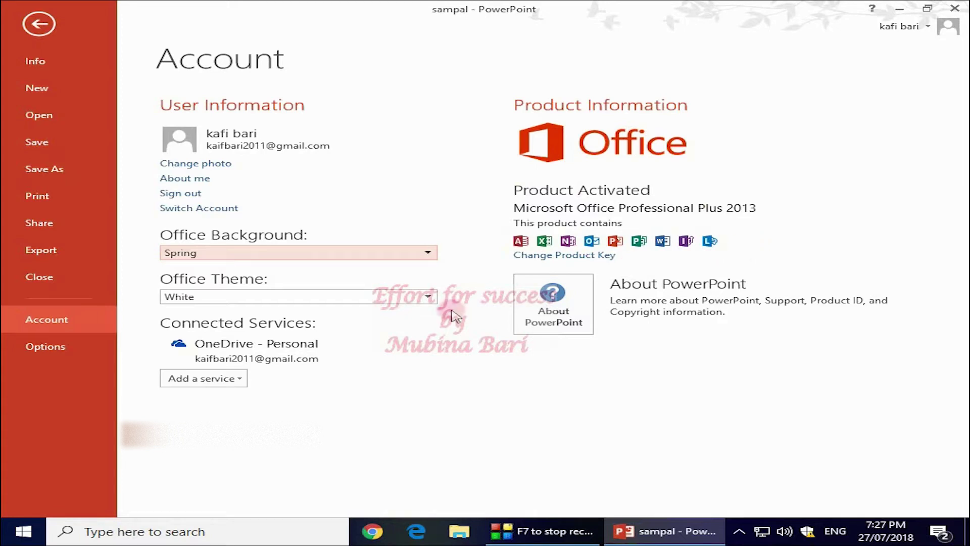
# Step: Open PowerPoint Options on the Proofing page with its AutoCorrect and spelling settings
pyautogui.click(33, 341)
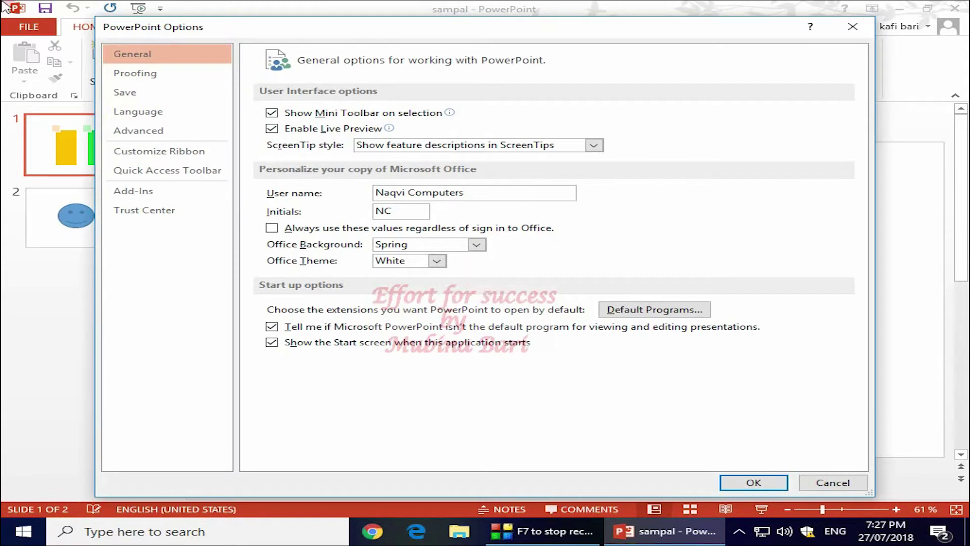
pyautogui.click(159, 76)
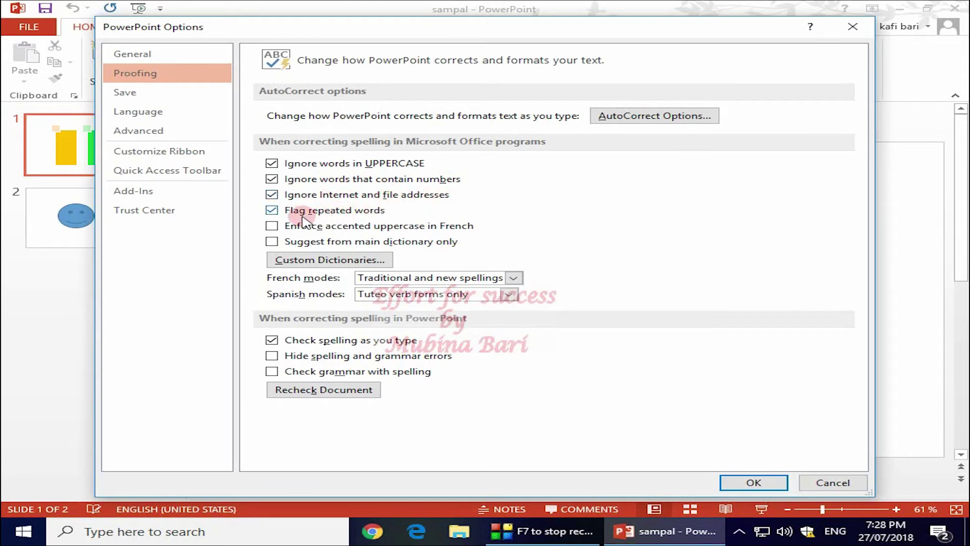
pyautogui.click(385, 282)
# Step: View the Save and Language pages, ending on Advanced (20 undos, 220 ppi images)
pyautogui.click(144, 102)
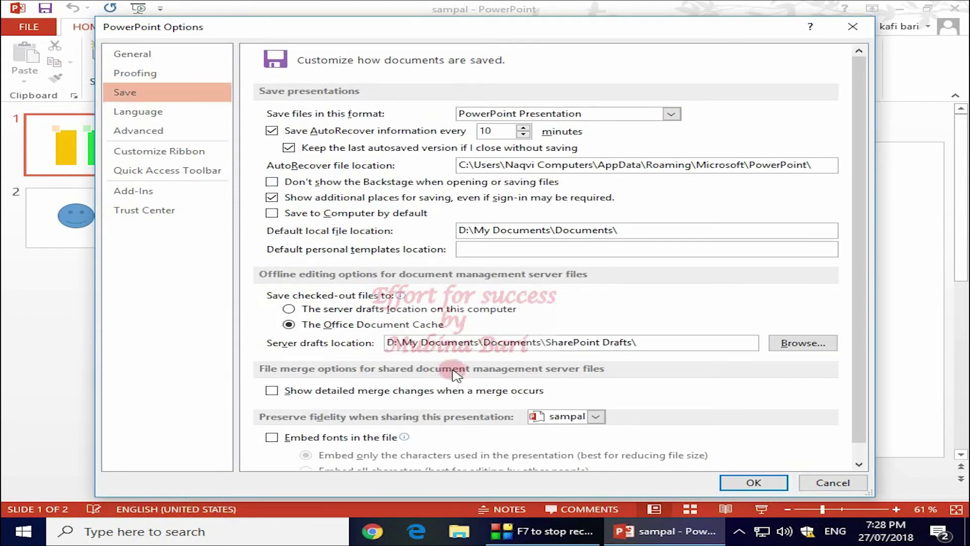
pyautogui.click(174, 116)
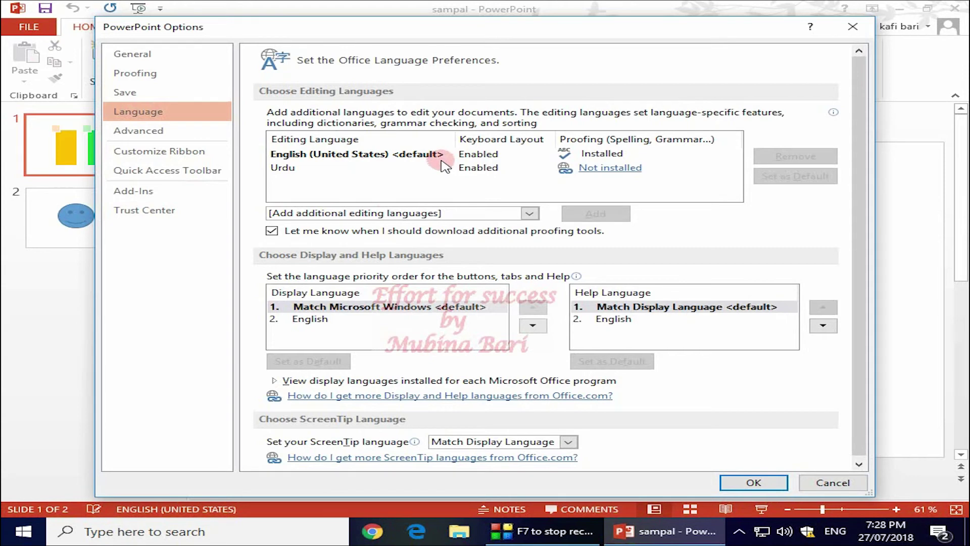
pyautogui.click(172, 134)
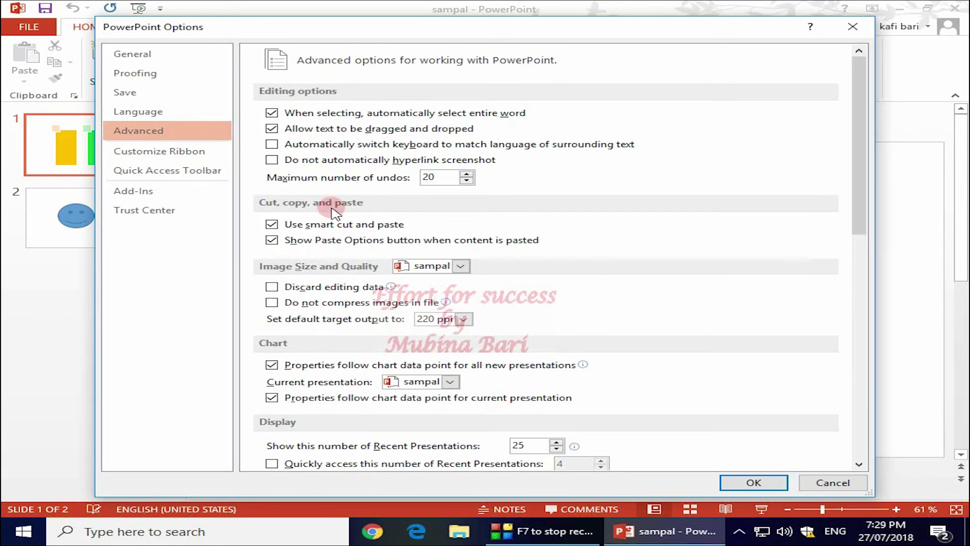
# Step: Show Customize the Ribbon, listing Popular Commands beside the Main Tabs
pyautogui.click(186, 152)
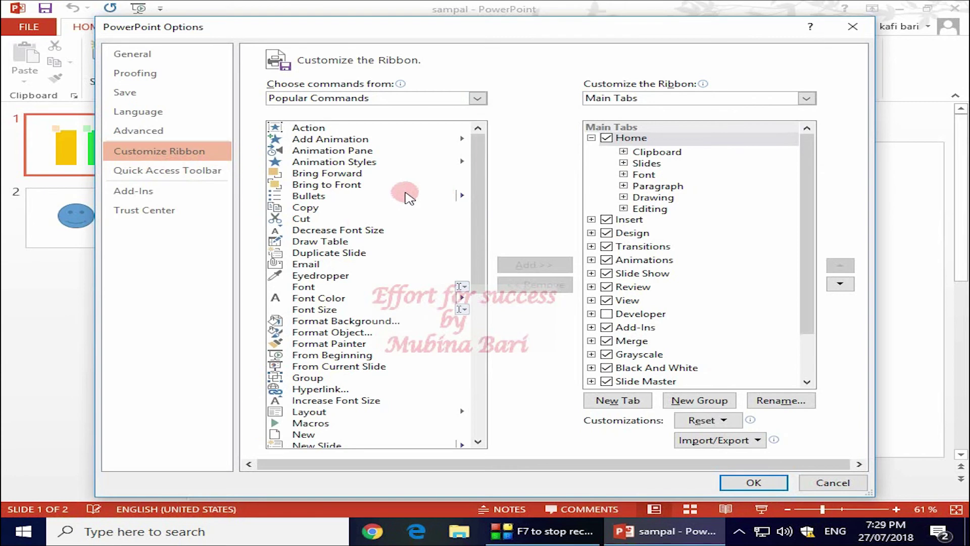